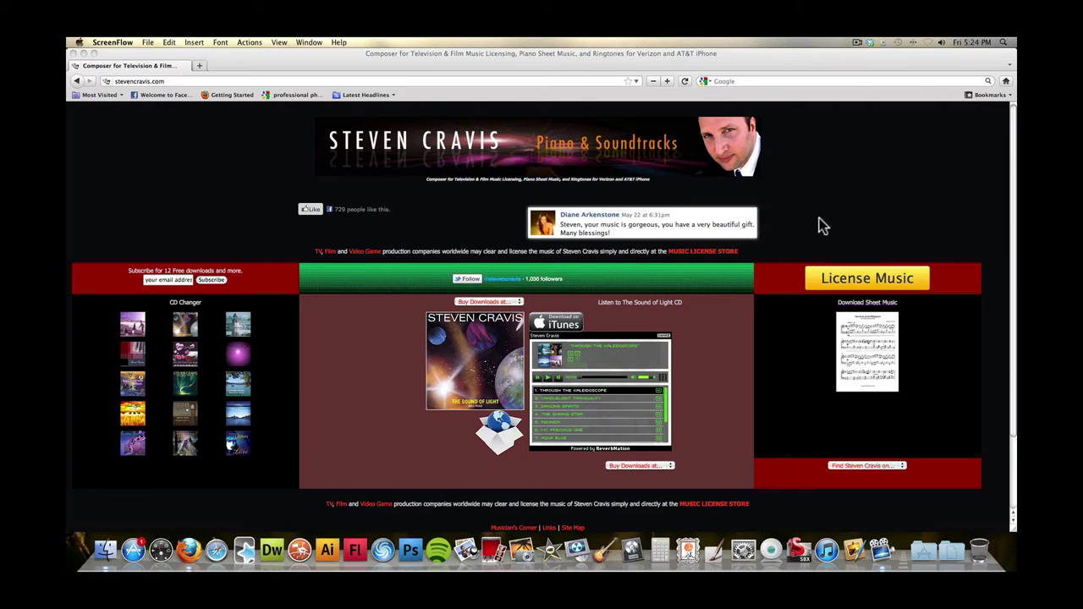
Load market.android.com and scroll down the Android Market home page.
{"action": "left_click", "coordinate": [171, 82]}
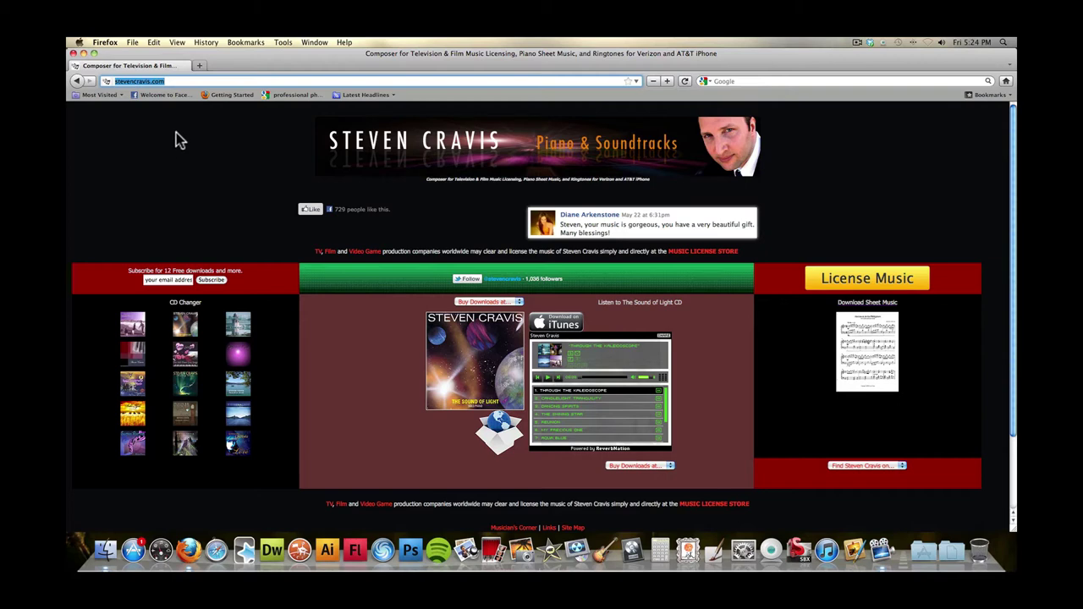
{"action": "type", "text": "ma"}
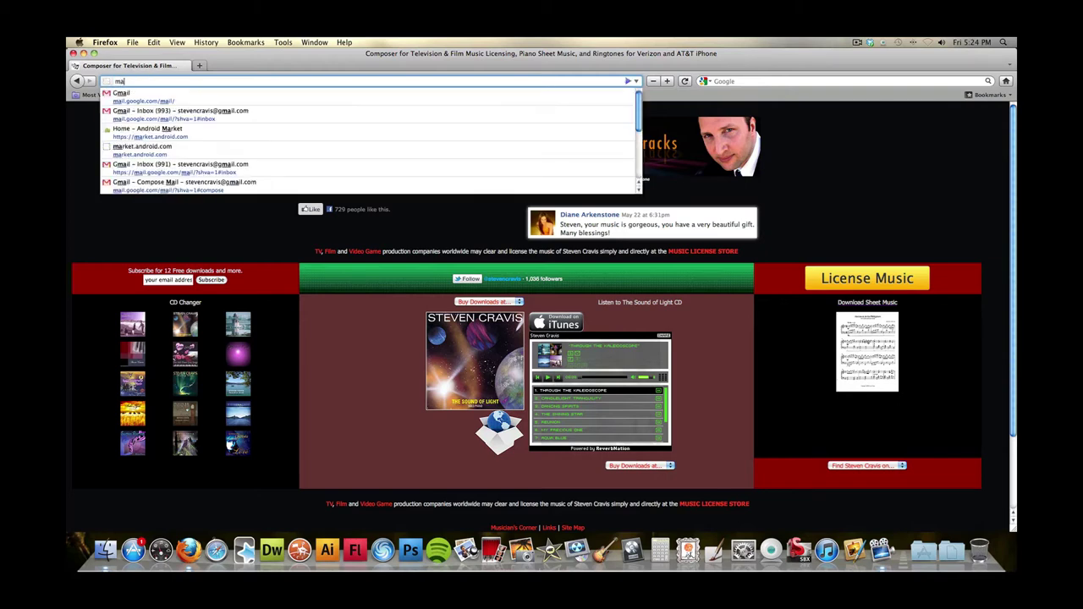
{"action": "type", "text": "rket.android.com"}
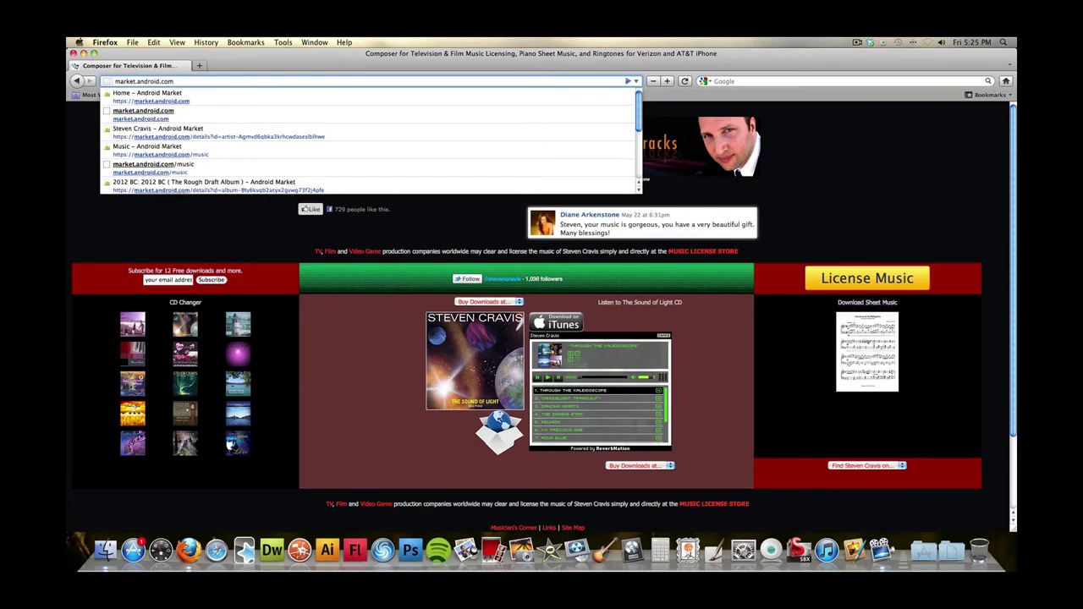
{"action": "key", "text": "Return"}
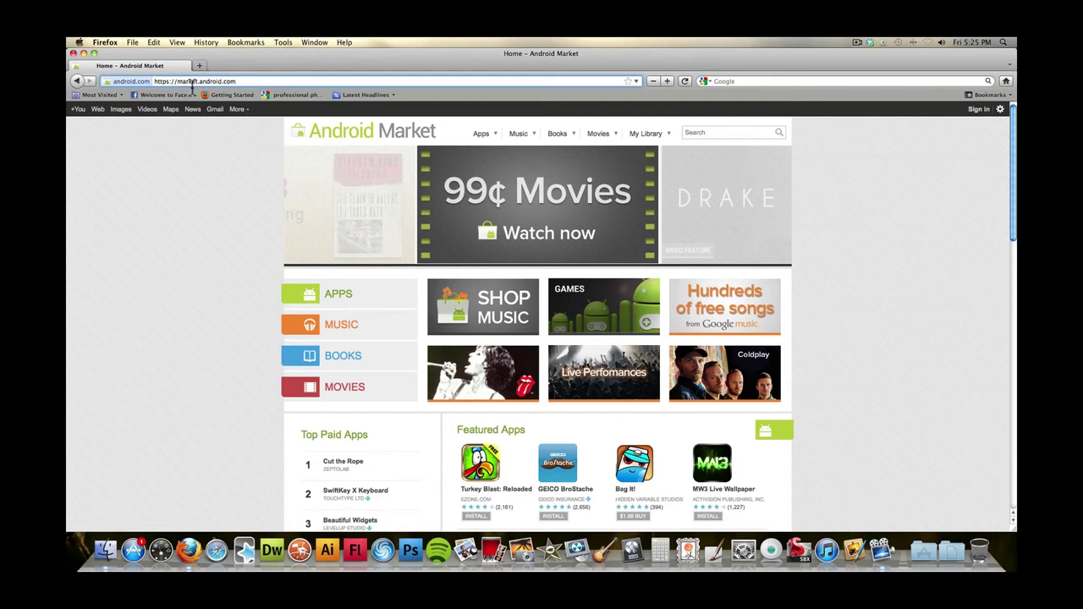
{"action": "scroll", "coordinate": [707, 131], "scroll_direction": "down", "scroll_amount": 1}
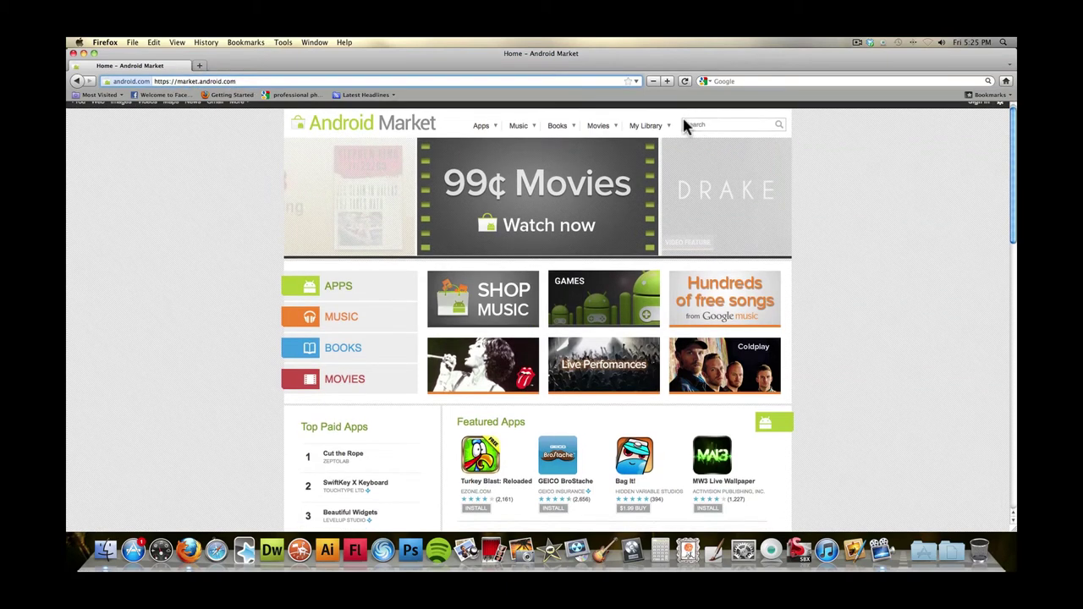
In a new tab, load music.google.com/artists and continue with GET STARTED into the artist hub.
{"action": "left_click", "coordinate": [200, 65]}
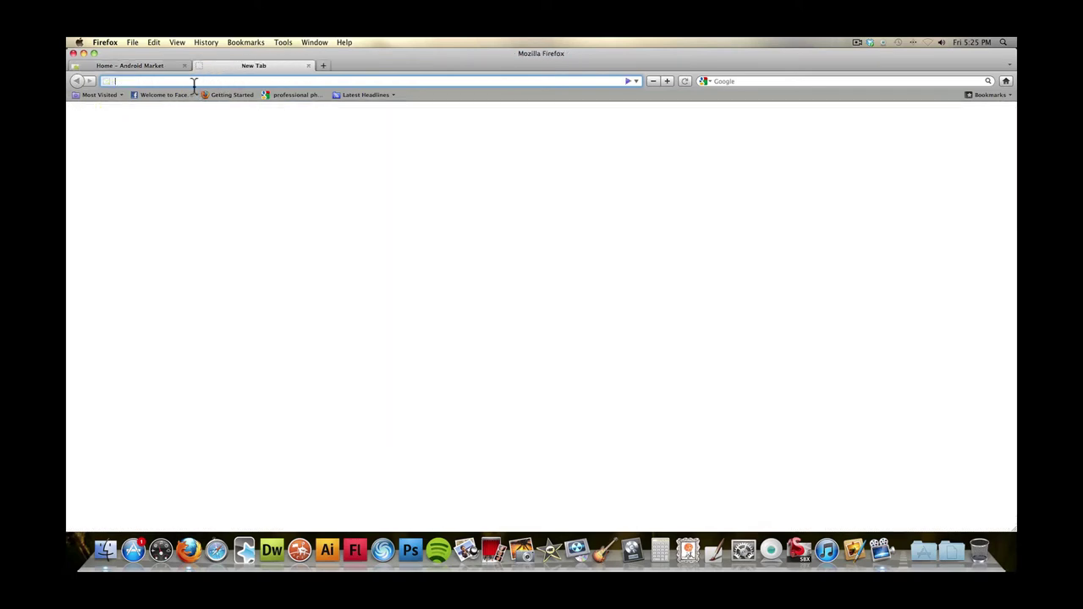
{"action": "type", "text": "music.goo"}
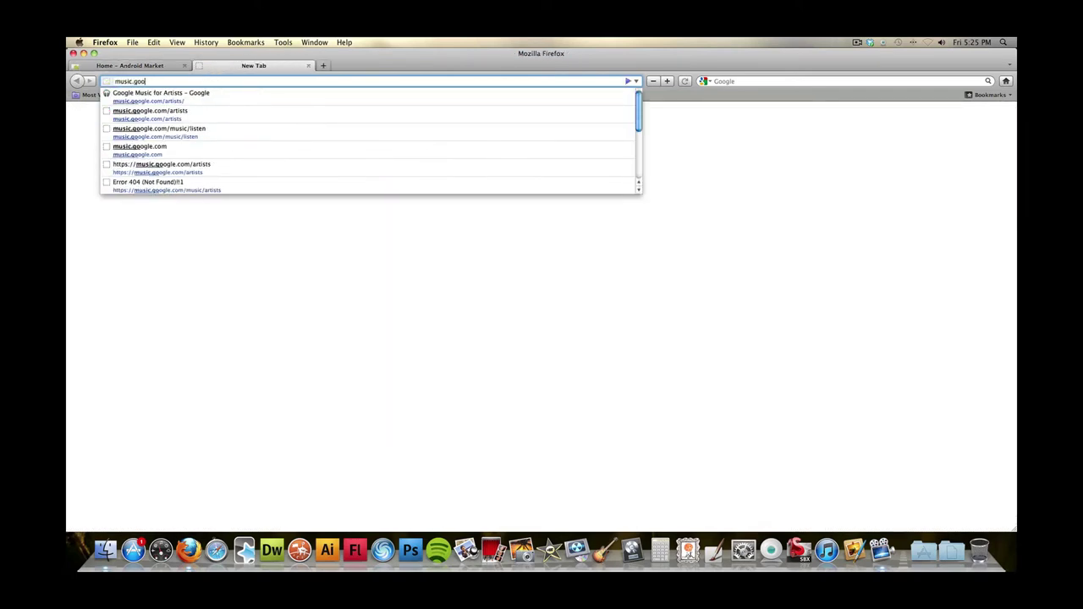
{"action": "type", "text": "gle.com/"}
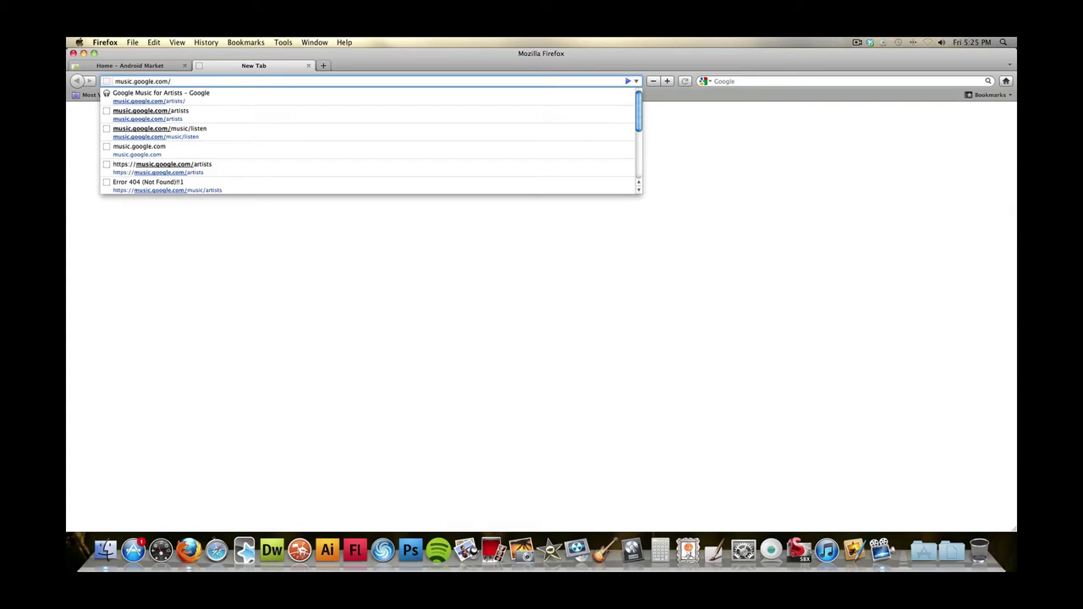
{"action": "type", "text": "artists"}
{"action": "key", "text": "Return"}
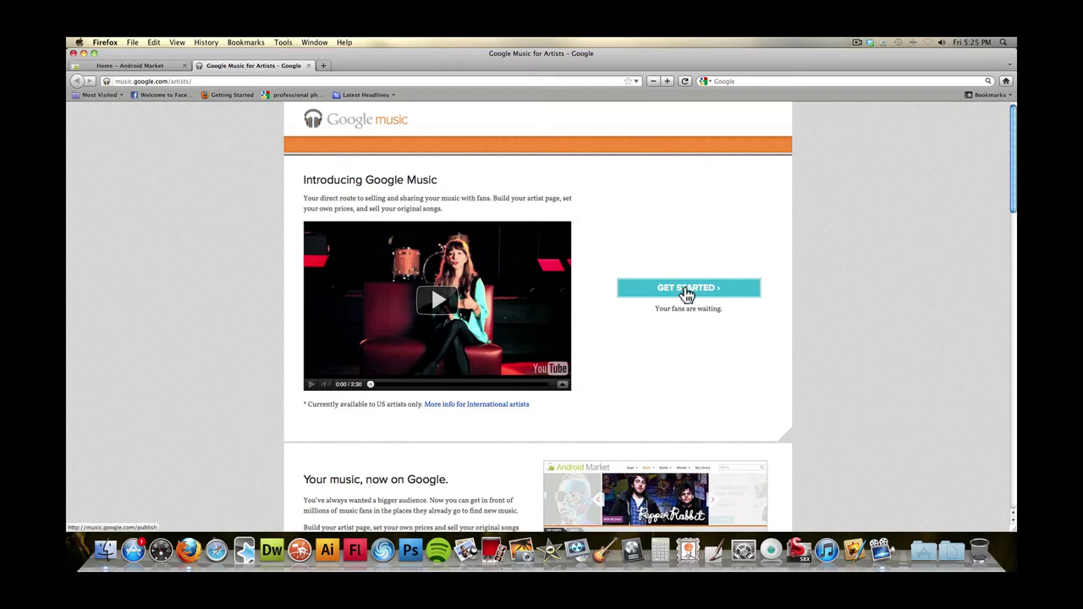
{"action": "left_click", "coordinate": [683, 292]}
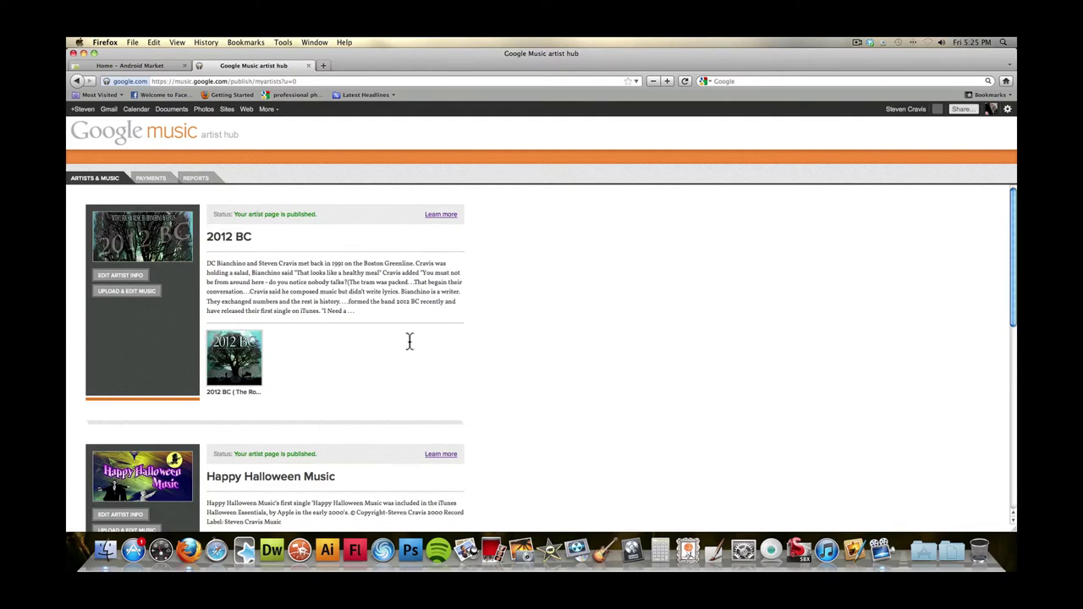
Scroll through the published artist pages down to the artist with the Healing Piano and Lavender Dreams albums.
{"action": "scroll", "coordinate": [574, 310], "scroll_direction": "down", "scroll_amount": 5}
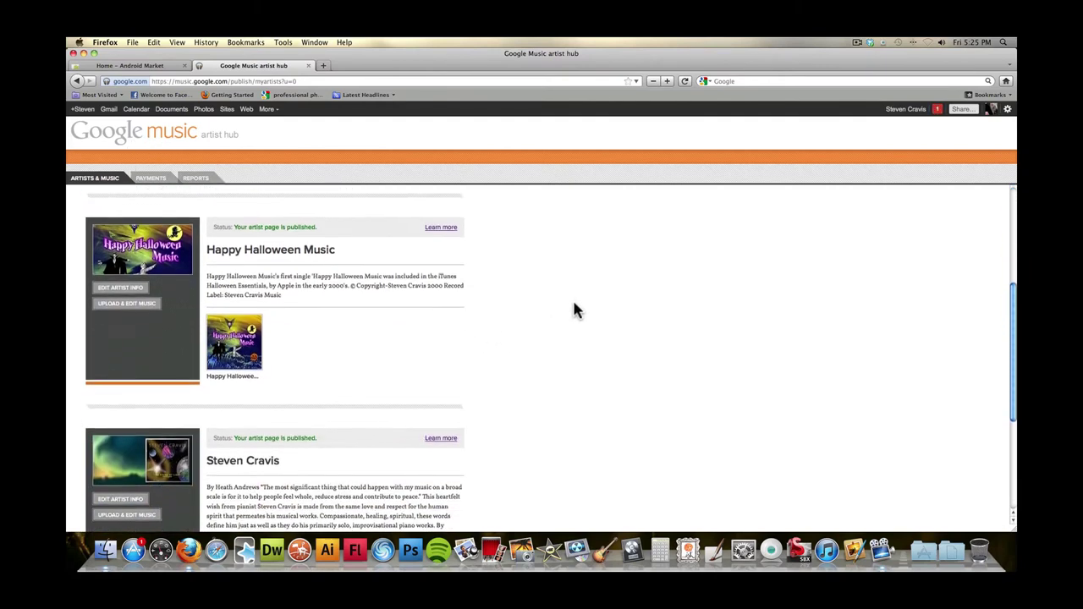
{"action": "scroll", "coordinate": [573, 310], "scroll_direction": "down", "scroll_amount": 3}
{"action": "scroll", "coordinate": [574, 311], "scroll_direction": "up", "scroll_amount": 8}
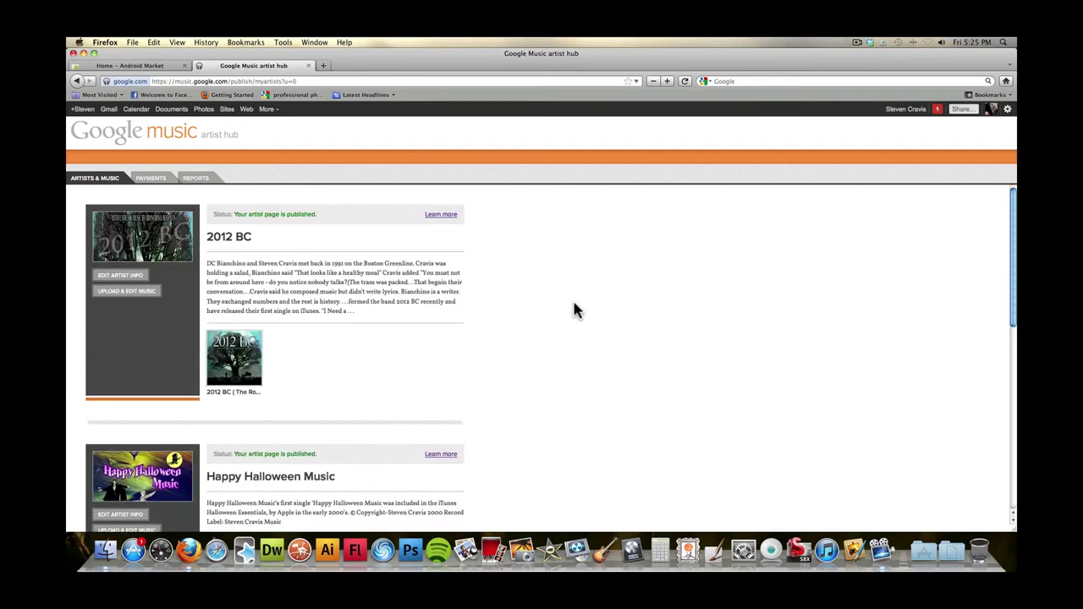
{"action": "scroll", "coordinate": [573, 311], "scroll_direction": "down", "scroll_amount": 8}
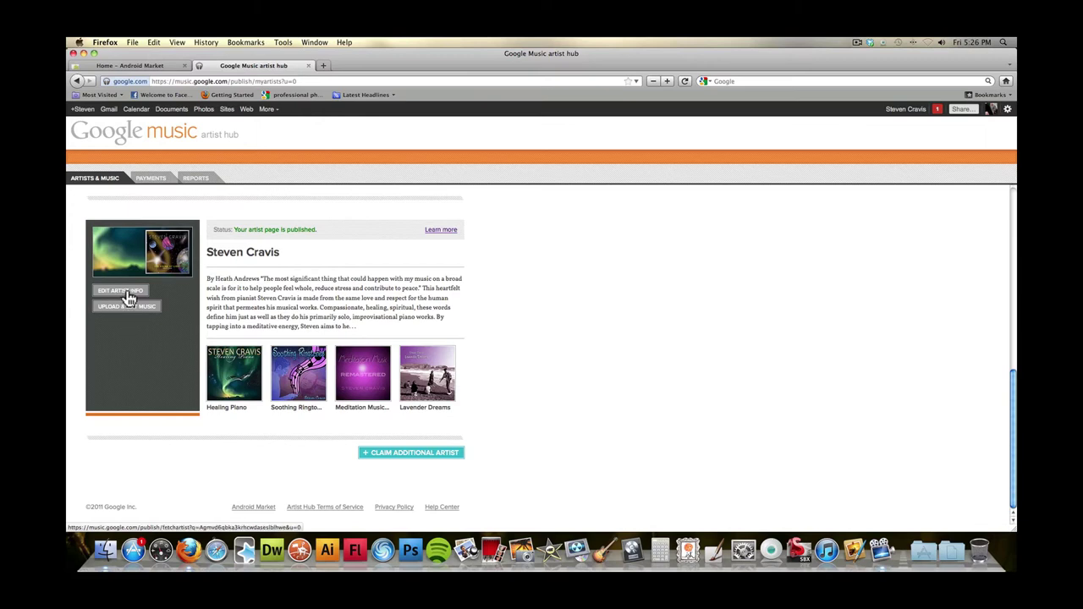
Open the last artist's Upload & Edit Music page showing the unpublished album The Sound of Light (Solo Piano).
{"action": "left_click", "coordinate": [128, 314]}
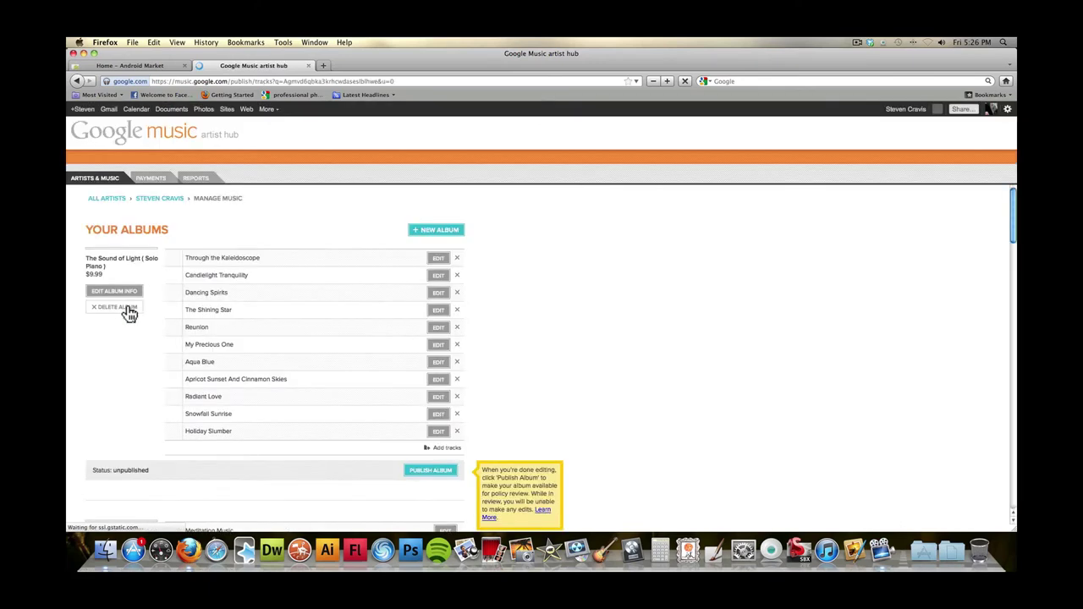
{"action": "scroll", "coordinate": [556, 303], "scroll_direction": "down", "scroll_amount": 10}
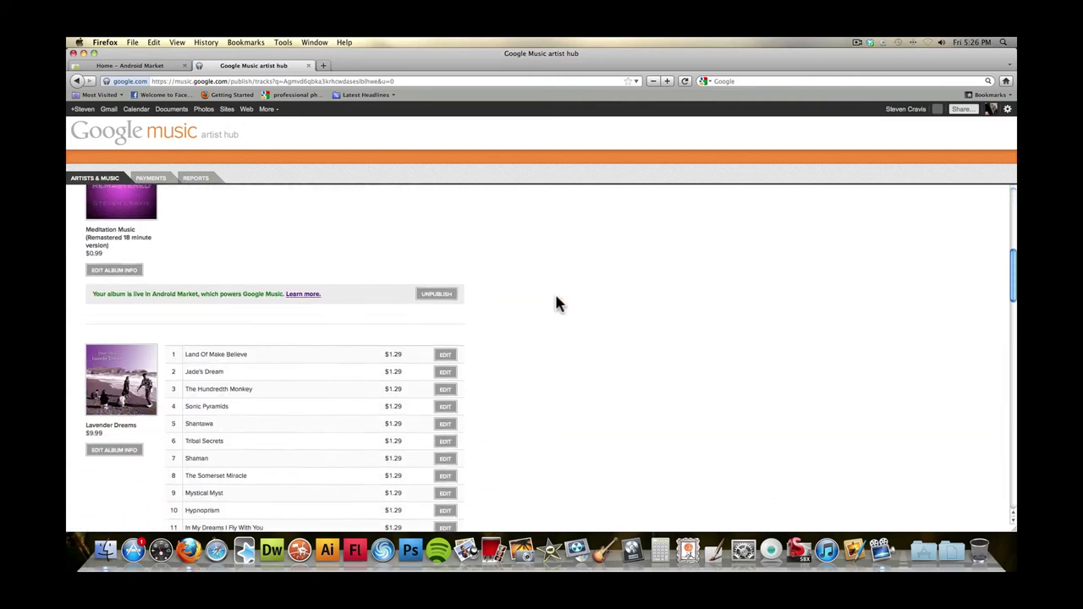
{"action": "scroll", "coordinate": [556, 303], "scroll_direction": "up", "scroll_amount": 10}
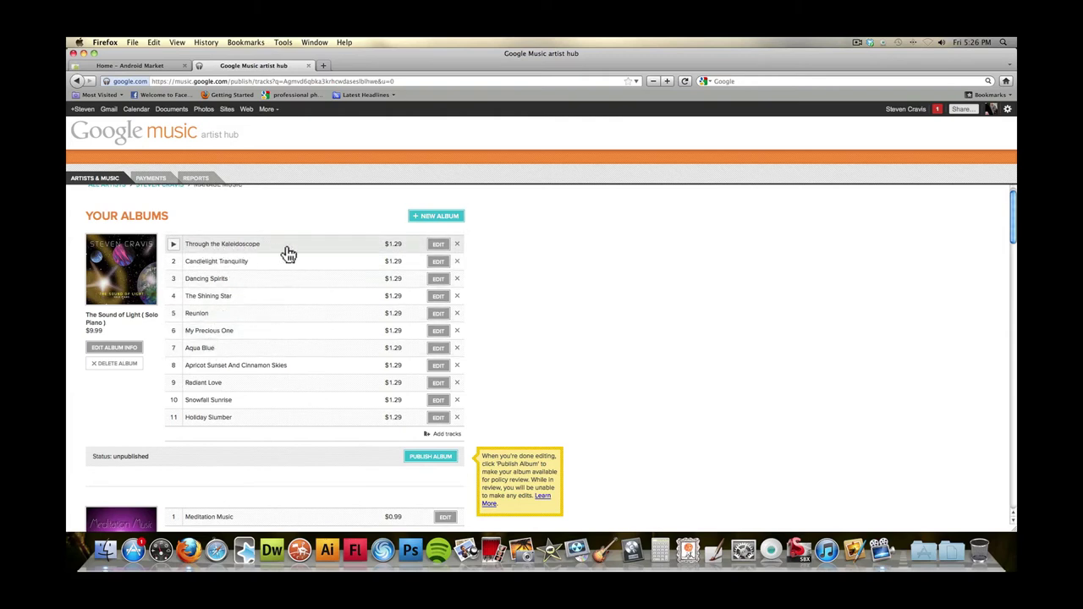
{"action": "left_click", "coordinate": [438, 245]}
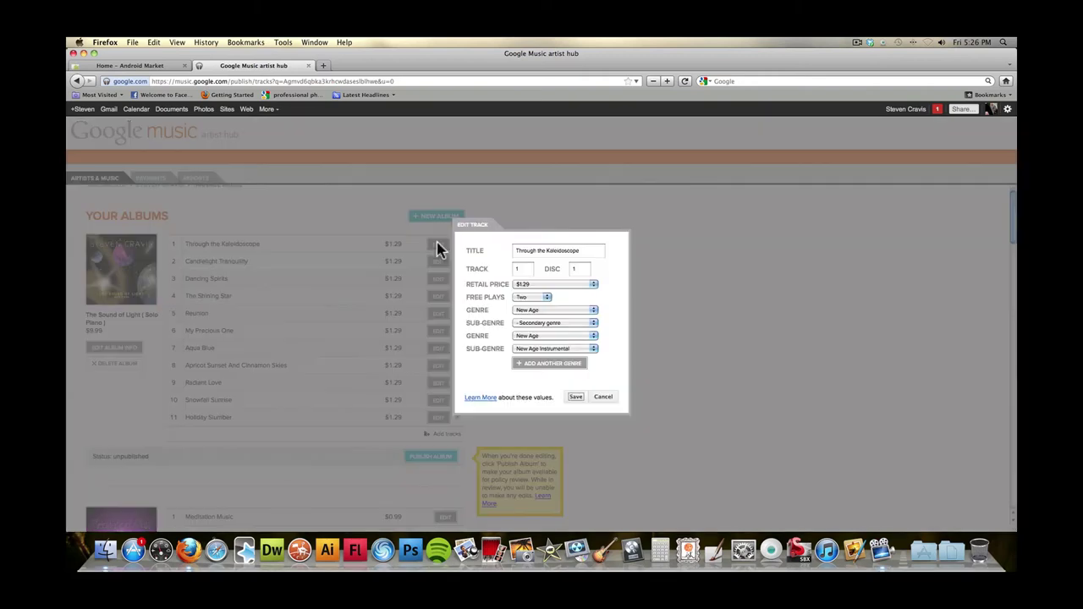
{"action": "left_click", "coordinate": [581, 250]}
{"action": "left_click_drag", "start_coordinate": [596, 250], "coordinate": [513, 251]}
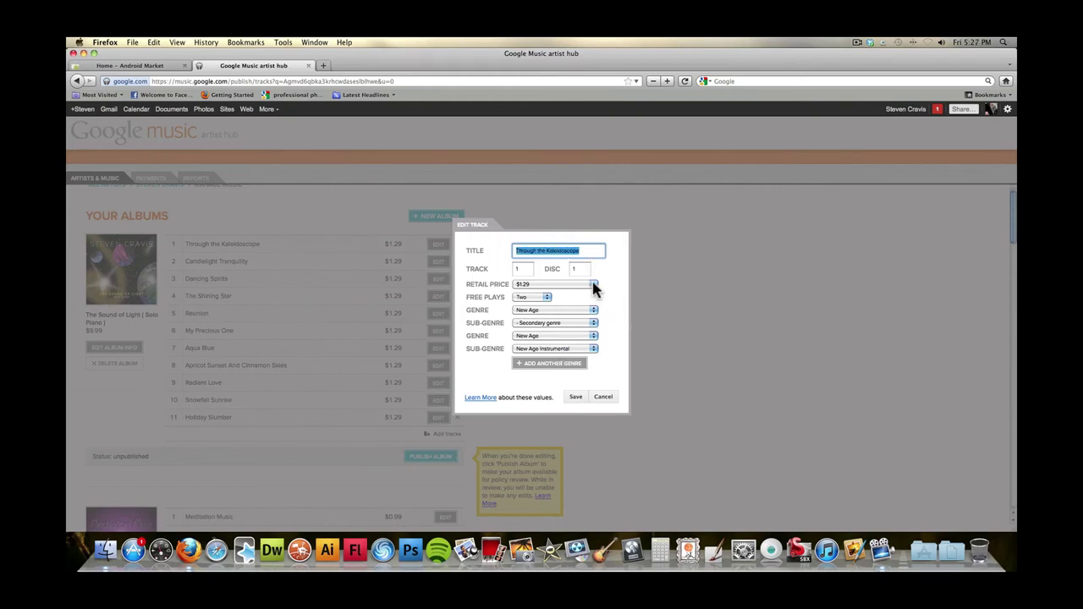
{"action": "left_click", "coordinate": [593, 285]}
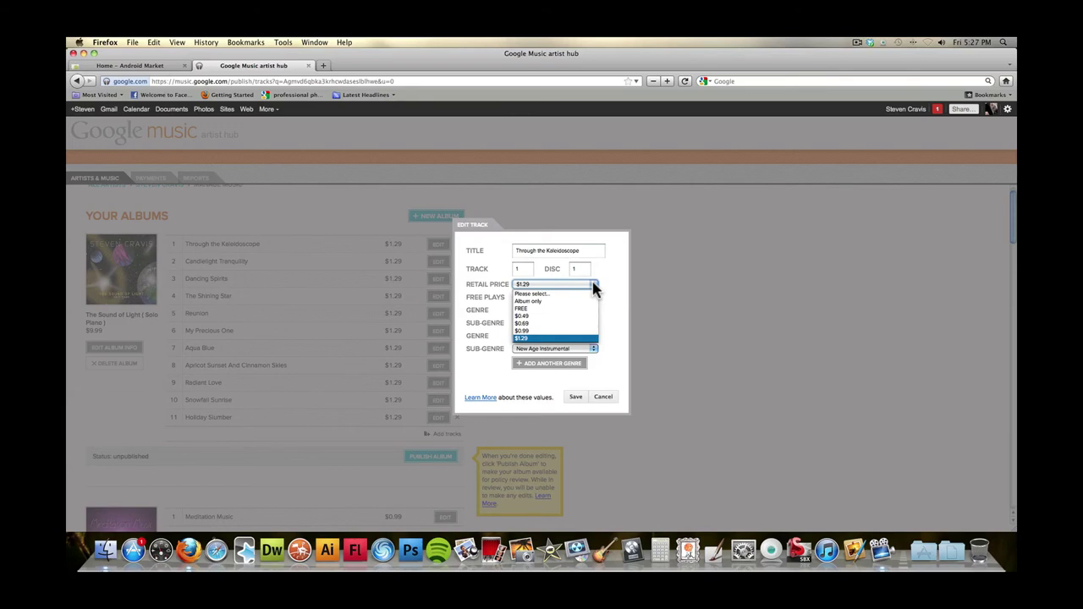
{"action": "left_click", "coordinate": [594, 287]}
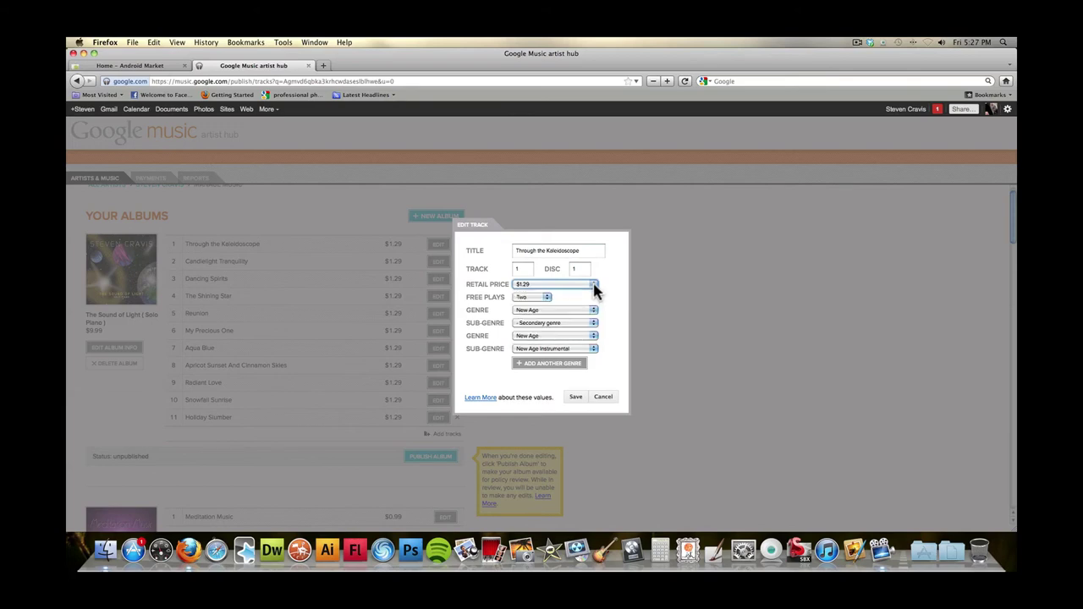
{"action": "left_click", "coordinate": [546, 298]}
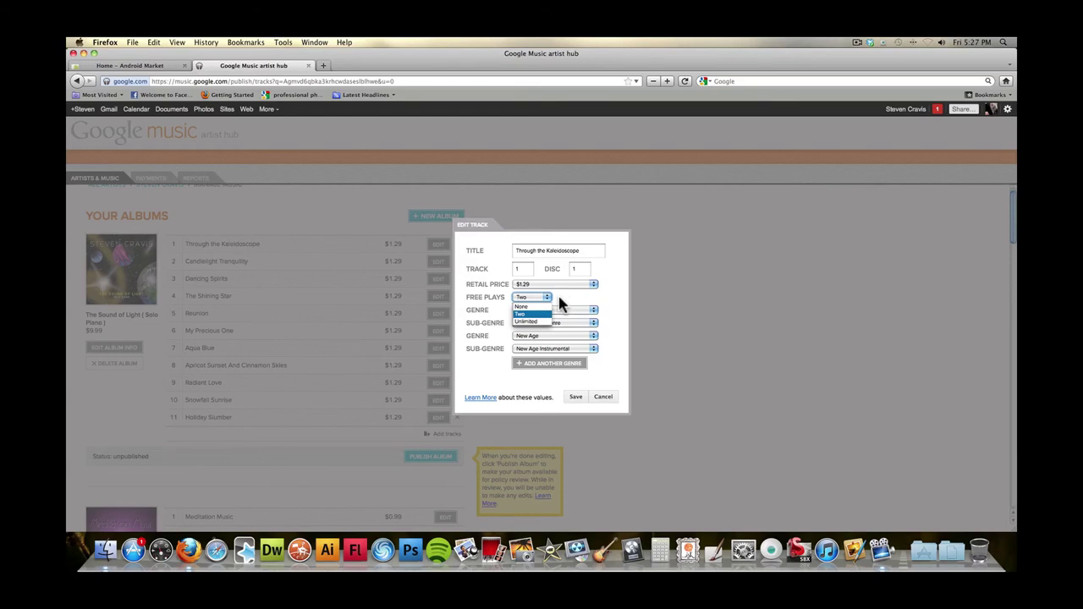
{"action": "left_click", "coordinate": [558, 296]}
{"action": "left_click", "coordinate": [589, 286]}
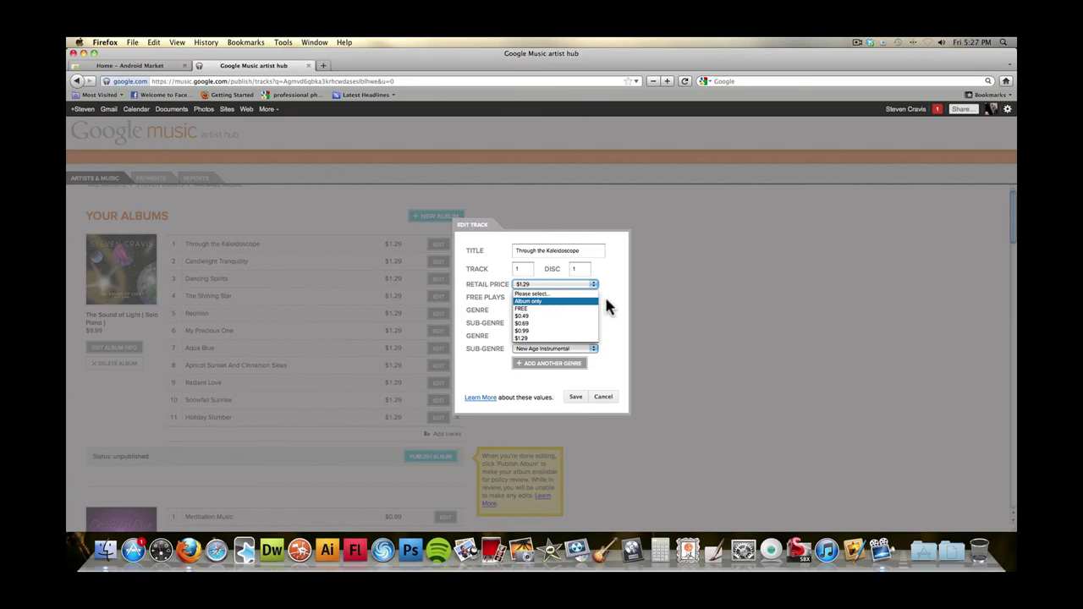
{"action": "left_click", "coordinate": [606, 301]}
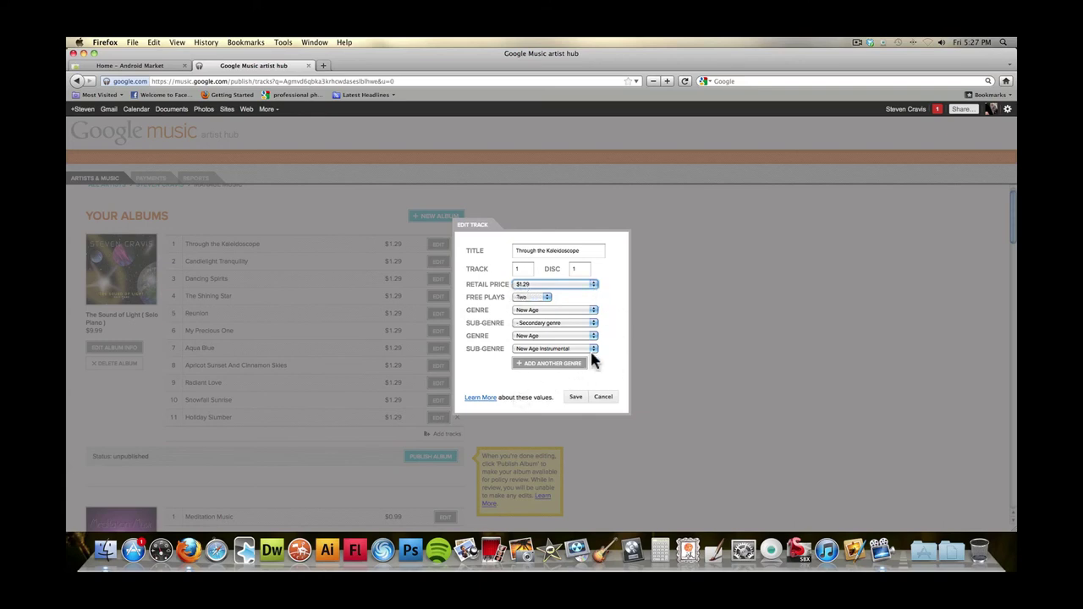
Save the track, then review the album's $9.99 price and $1.29 per-track prices.
{"action": "left_click", "coordinate": [576, 399]}
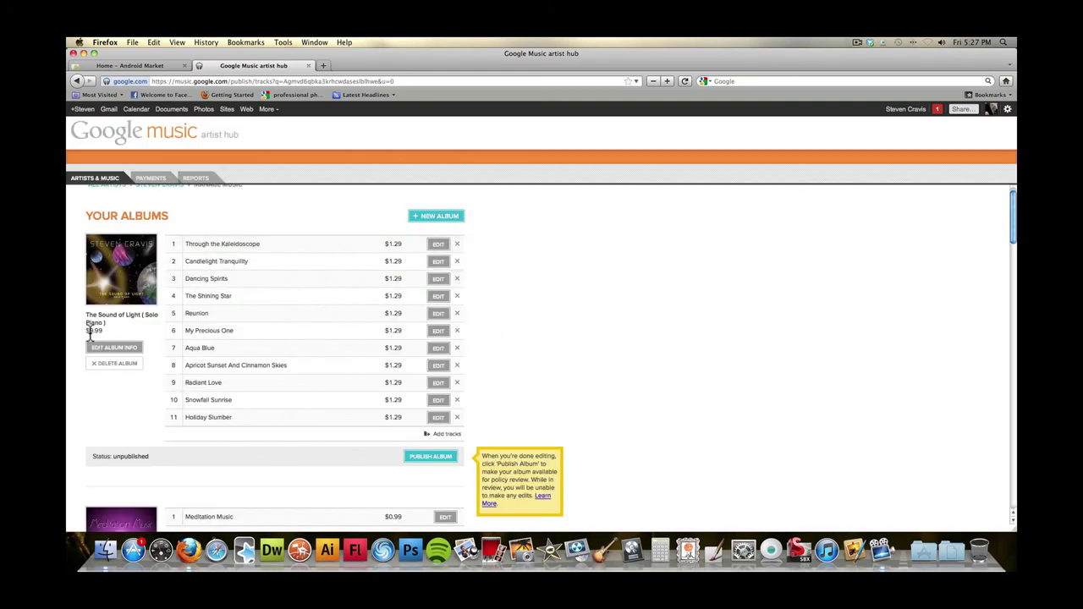
{"action": "left_click_drag", "start_coordinate": [87, 331], "coordinate": [107, 331]}
{"action": "scroll", "coordinate": [113, 354], "scroll_direction": "up", "scroll_amount": 1}
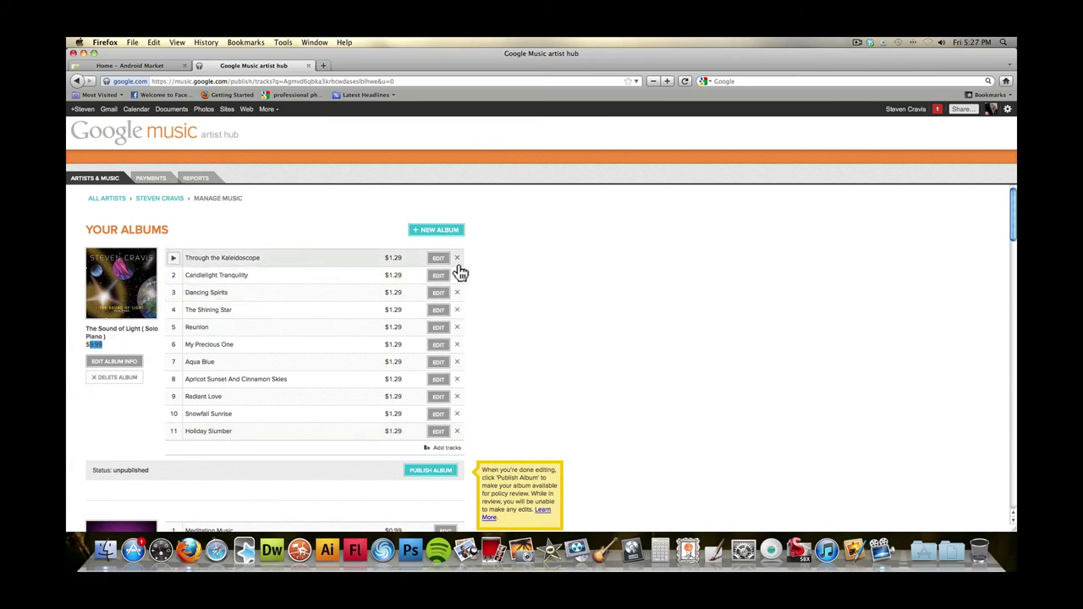
{"action": "scroll", "coordinate": [573, 280], "scroll_direction": "down", "scroll_amount": 5}
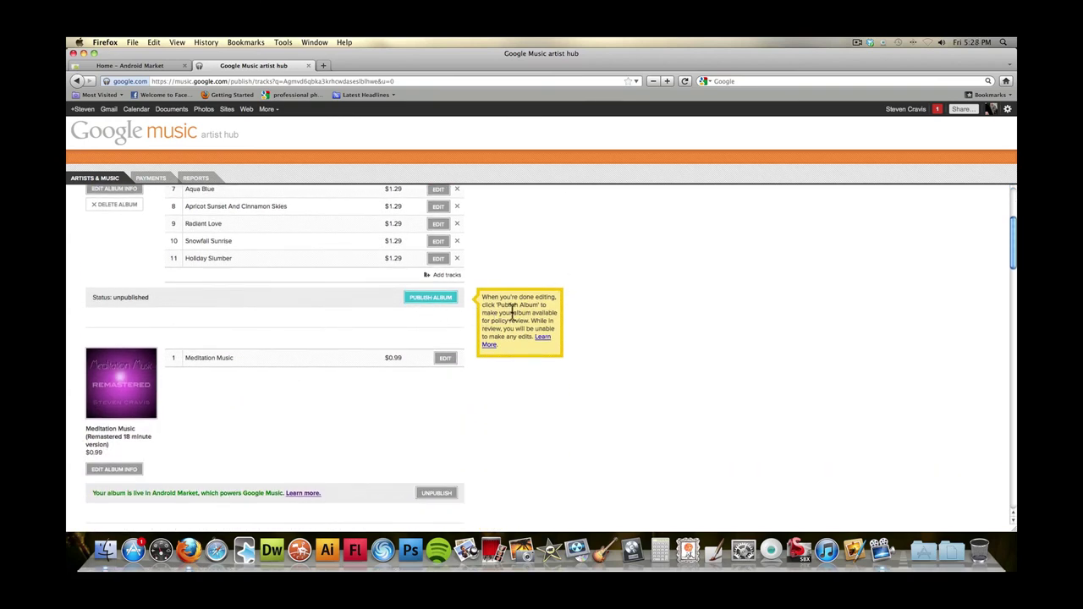
{"action": "scroll", "coordinate": [615, 328], "scroll_direction": "up", "scroll_amount": 5}
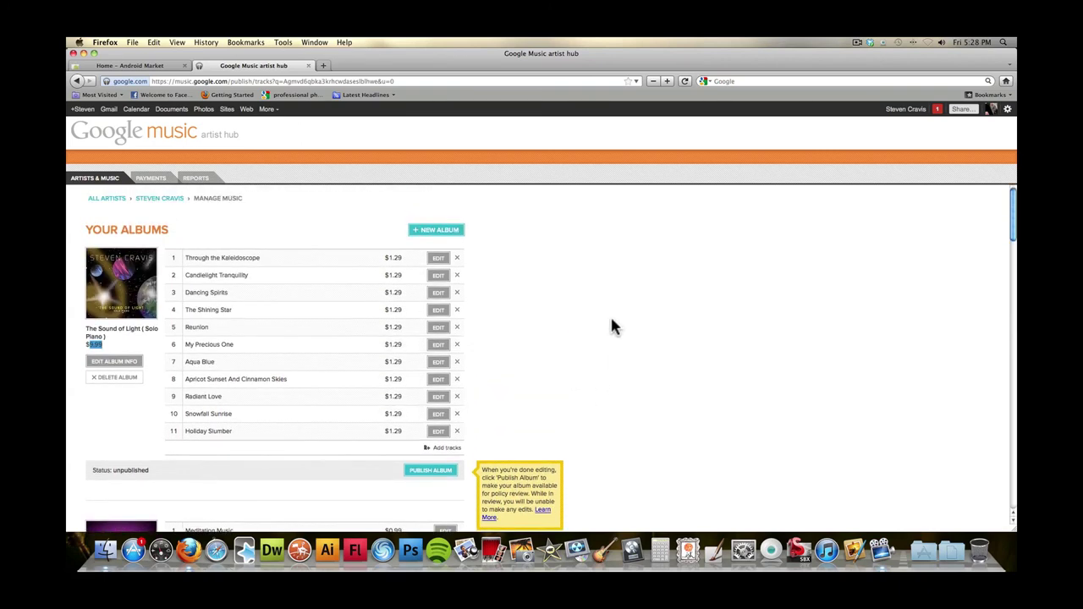